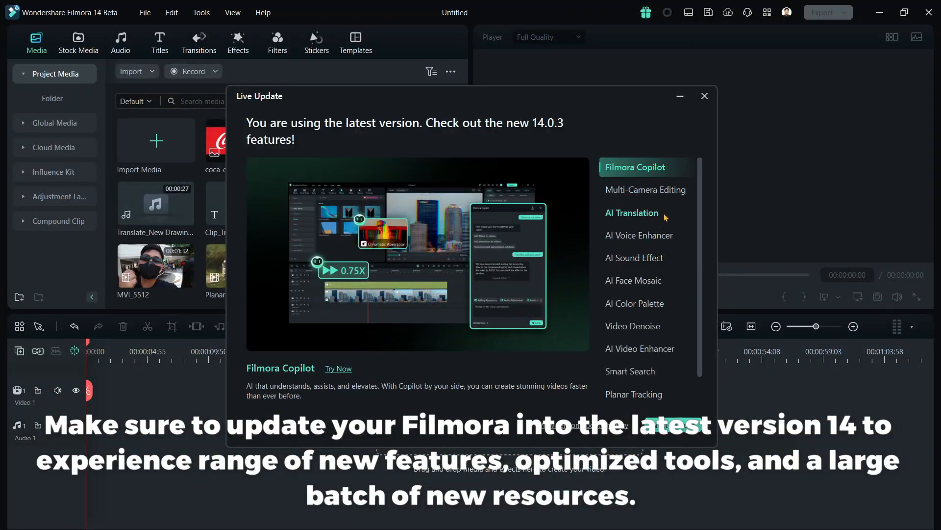
# Browse the descriptions of the new 14.0.3 features, from AI Translation through Path Curve.
pyautogui.click(632, 216)
pyautogui.click(658, 245)
pyautogui.click(654, 259)
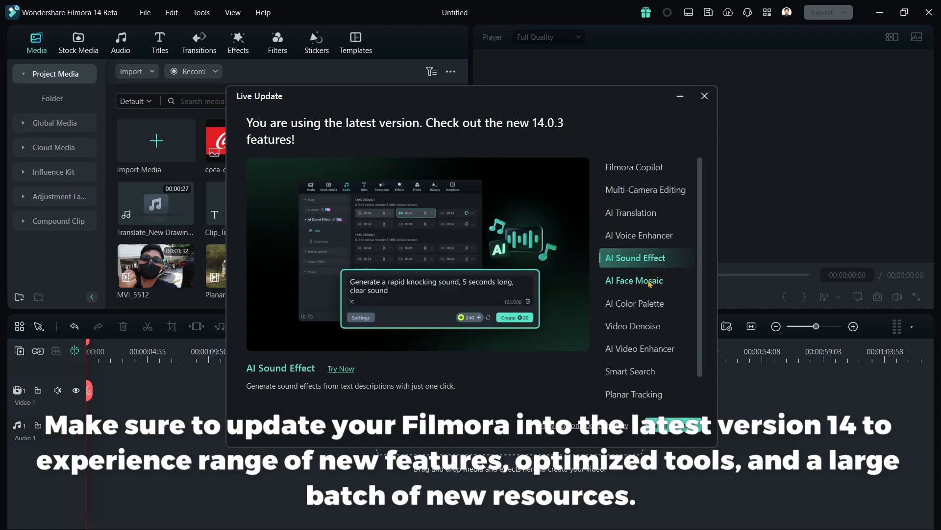
pyautogui.click(648, 282)
pyautogui.click(636, 304)
pyautogui.click(643, 327)
pyautogui.click(652, 351)
pyautogui.click(651, 374)
pyautogui.click(649, 401)
pyautogui.scroll(-1, 647, 399)
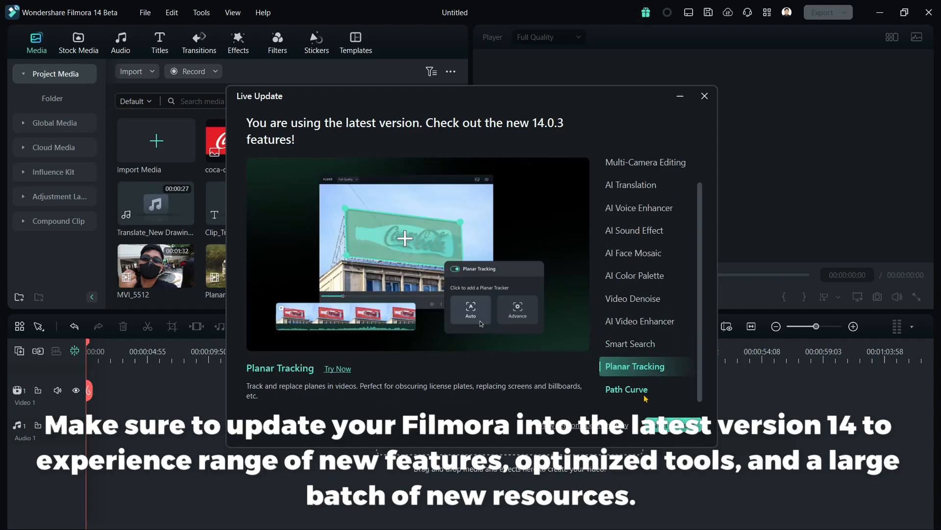
pyautogui.click(645, 399)
pyautogui.scroll(1, 638, 334)
pyautogui.scroll(-1, 619, 316)
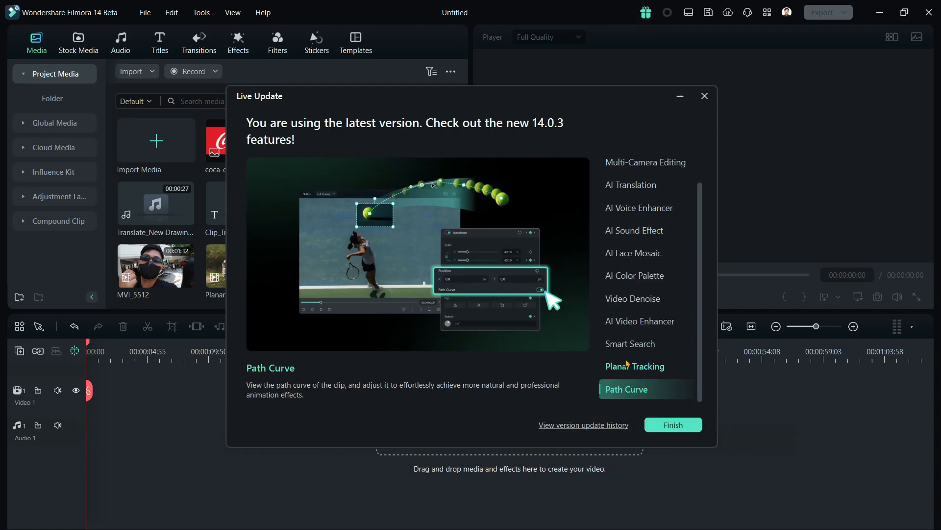
# Try out the Planar Tracking feature with its truck sample clip and dismiss the introductory tip.
pyautogui.click(635, 366)
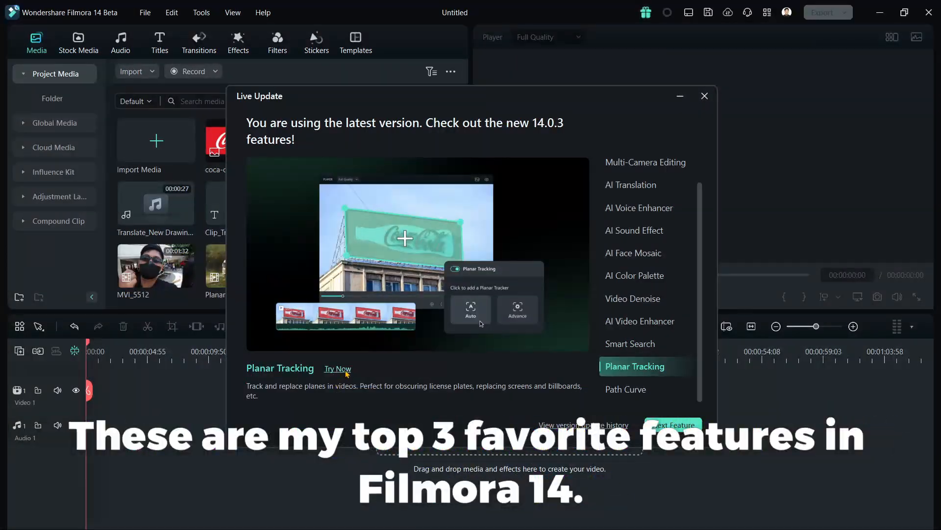
pyautogui.click(338, 368)
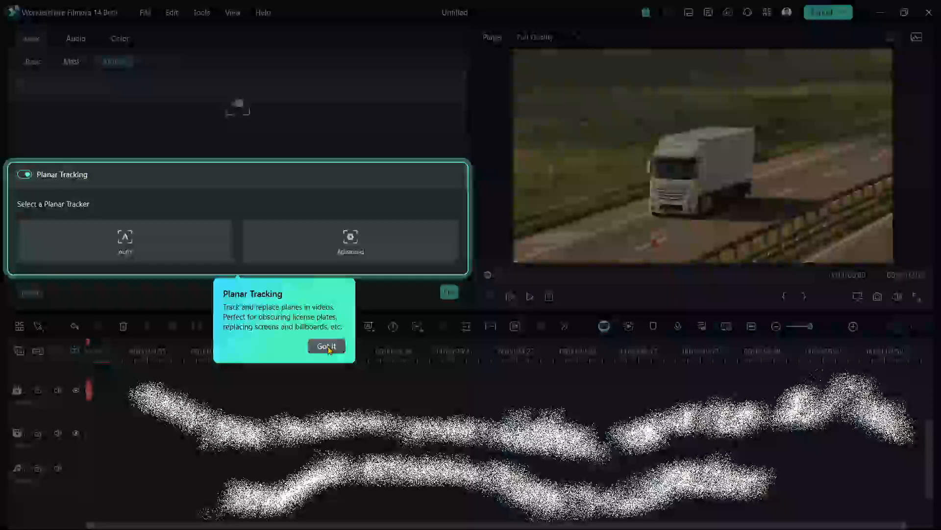
pyautogui.click(328, 346)
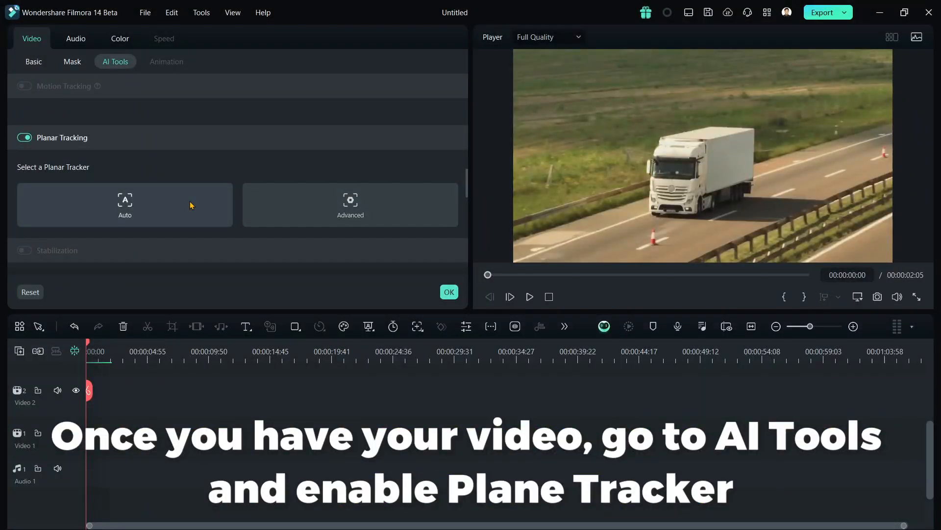
# Choose the Advanced planar tracker for the truck clip and set its accuracy to High.
pyautogui.click(300, 198)
pyautogui.scroll(-2, 296, 202)
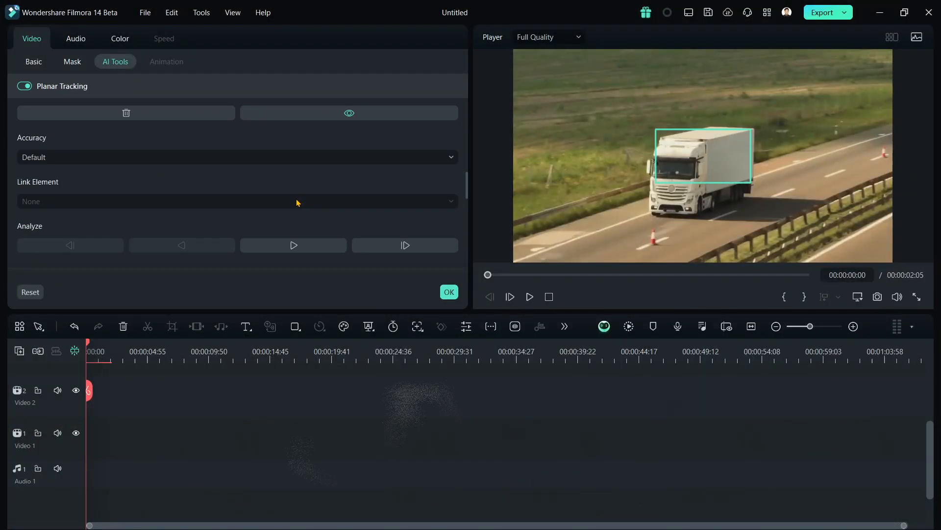
pyautogui.click(173, 161)
pyautogui.click(140, 217)
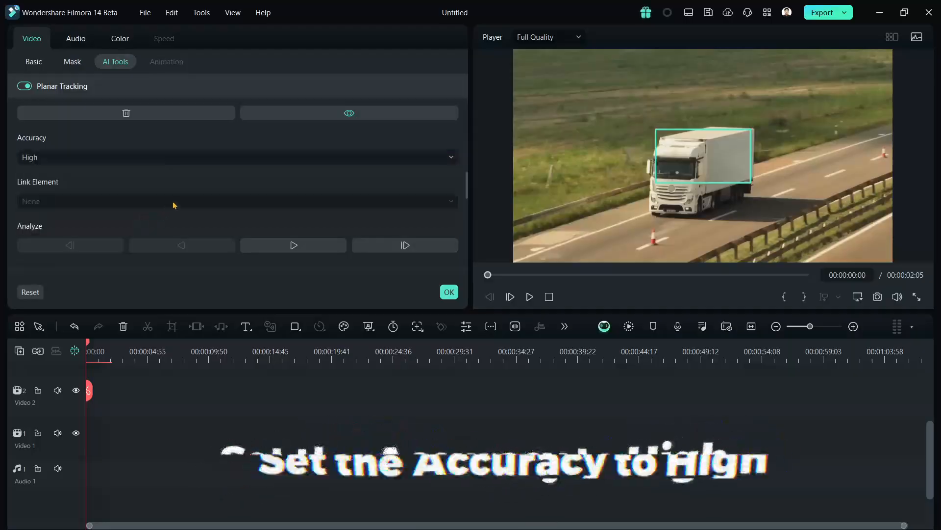
# Place the tracker frame's two left corners on the front edge of the truck trailer's side panel.
pyautogui.scroll(1, 177, 202)
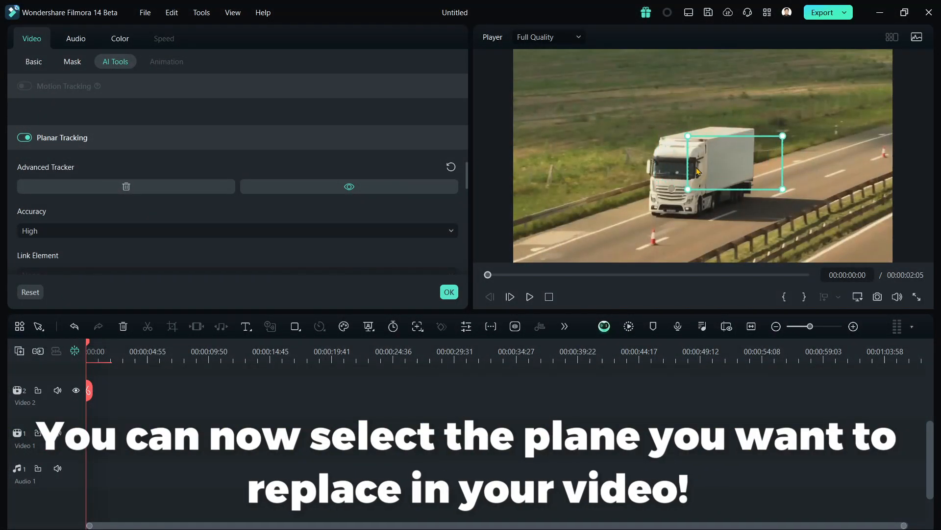
pyautogui.scroll(2, 787, 147)
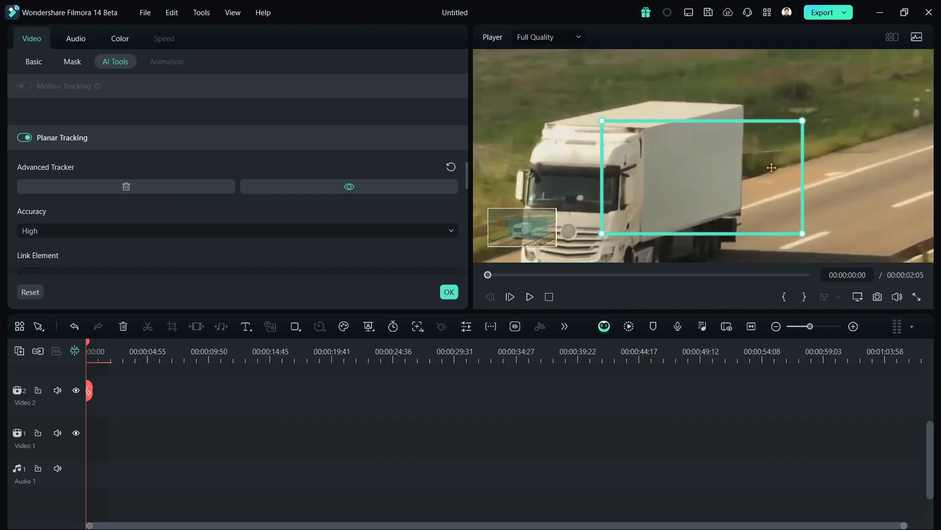
pyautogui.scroll(3, 772, 168)
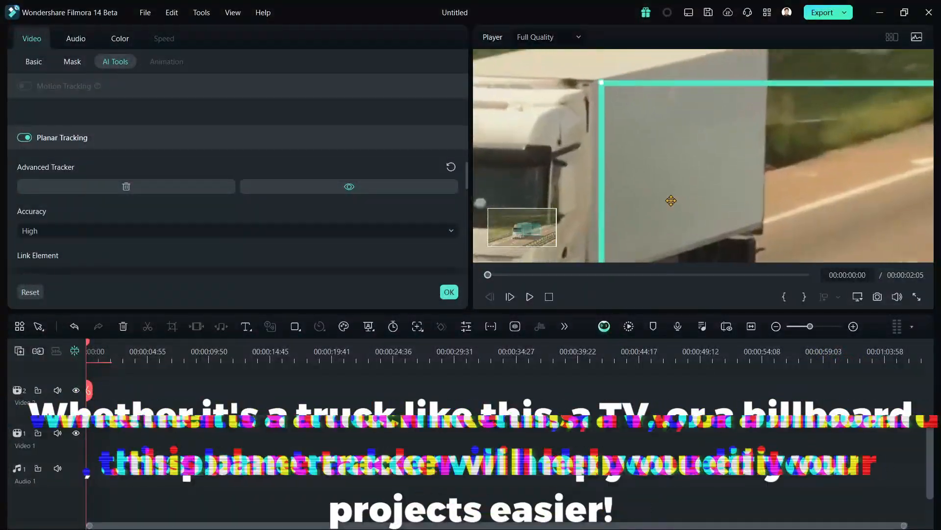
pyautogui.moveTo(594, 85); pyautogui.dragTo(594, 83)
pyautogui.scroll(-1, 671, 135)
pyautogui.scroll(2, 604, 256)
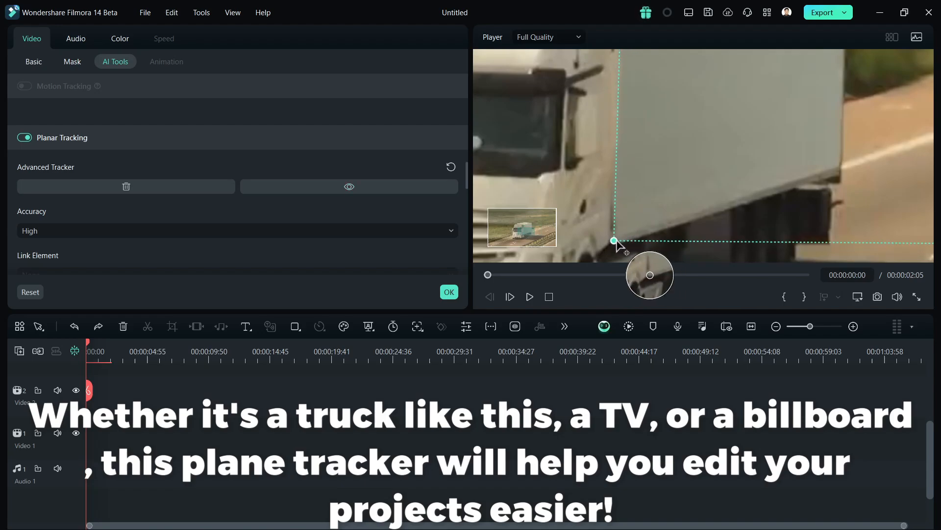
pyautogui.scroll(-4, 617, 243)
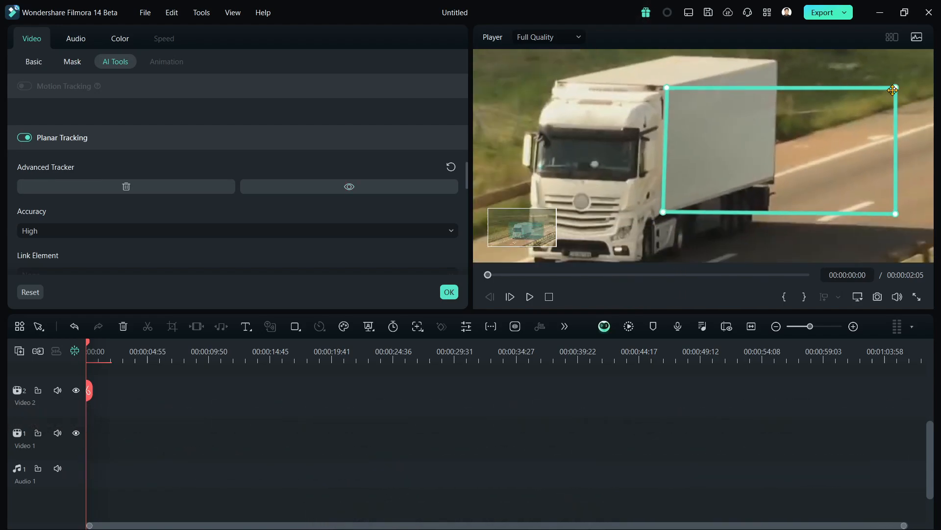
# Fit the tracker frame's two right corners to the rear edge of the truck trailer's side panel.
pyautogui.scroll(3, 785, 68)
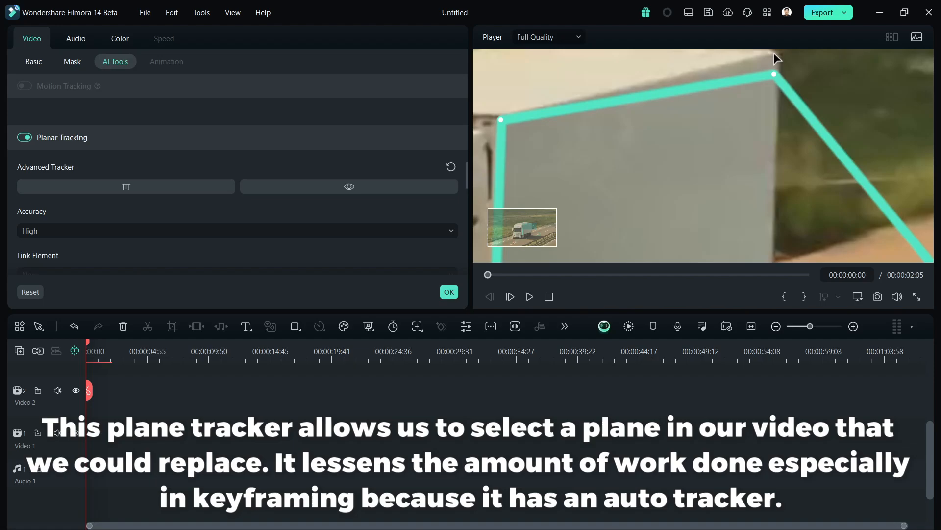
pyautogui.scroll(-3, 775, 56)
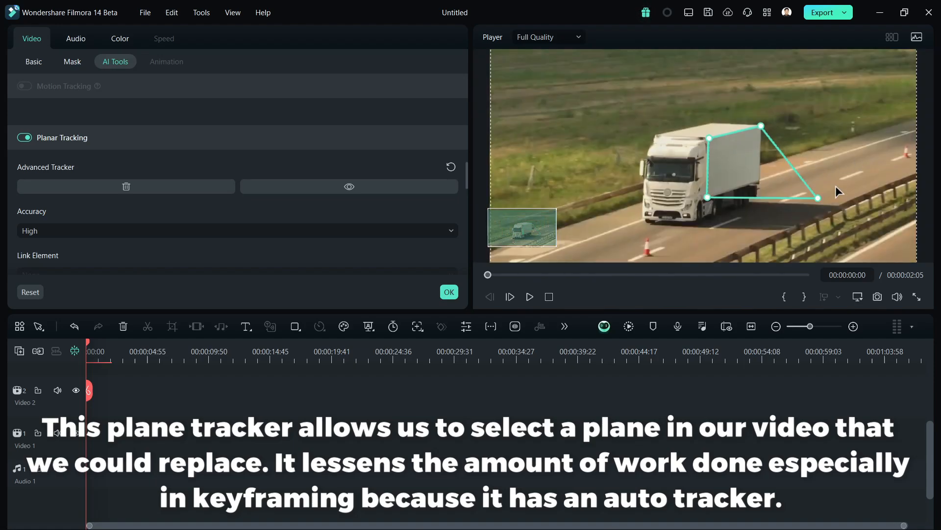
pyautogui.scroll(3, 834, 194)
pyautogui.scroll(2, 667, 152)
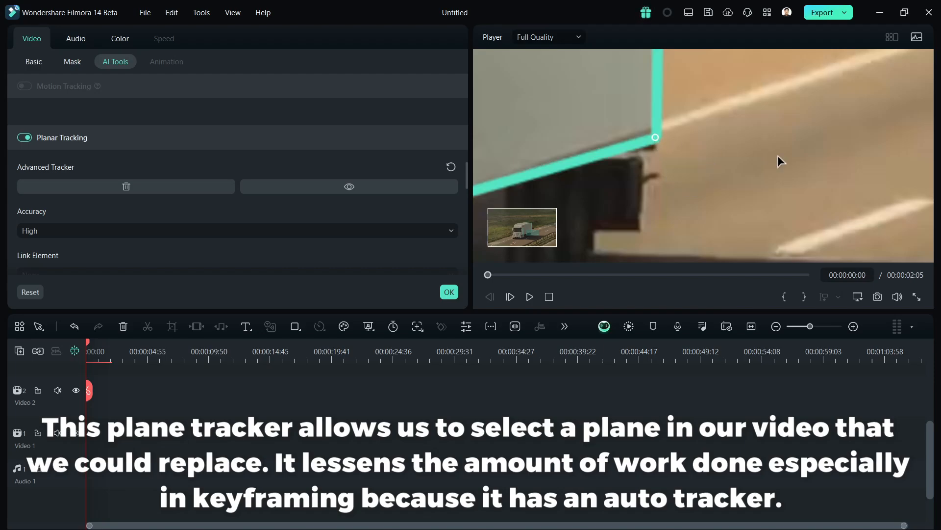
pyautogui.scroll(-5, 780, 161)
pyautogui.scroll(-3, 114, 211)
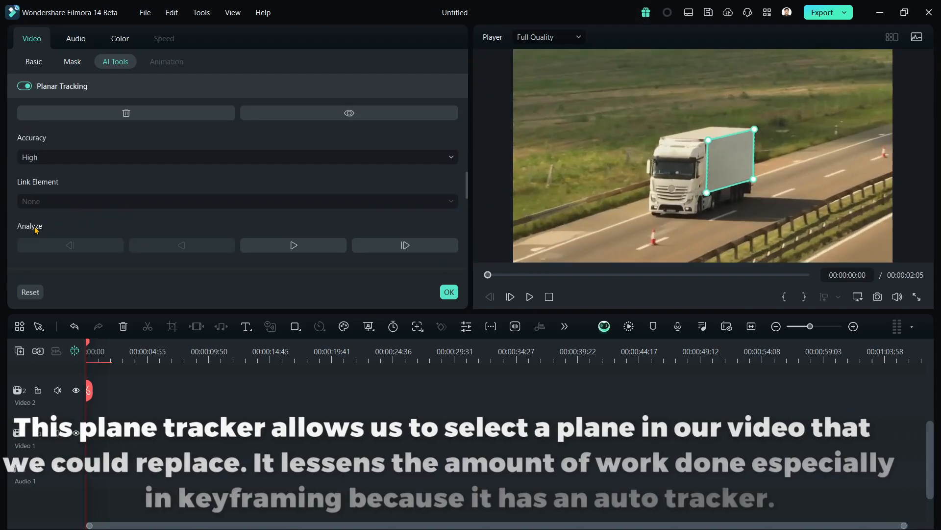
# Track the trailer's side panel forward and link the image coca-cola-logo-red-background-vector-73936632.png from the computer to it.
pyautogui.click(292, 245)
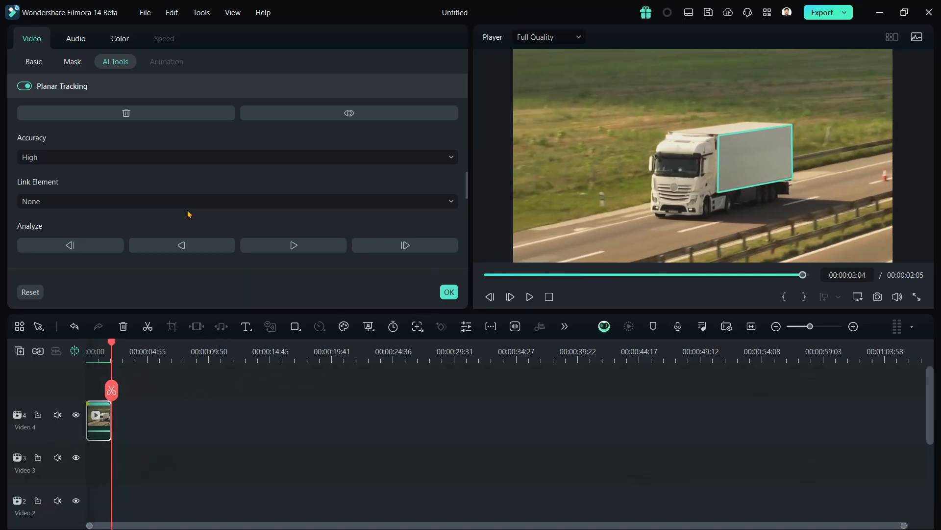
pyautogui.click(192, 204)
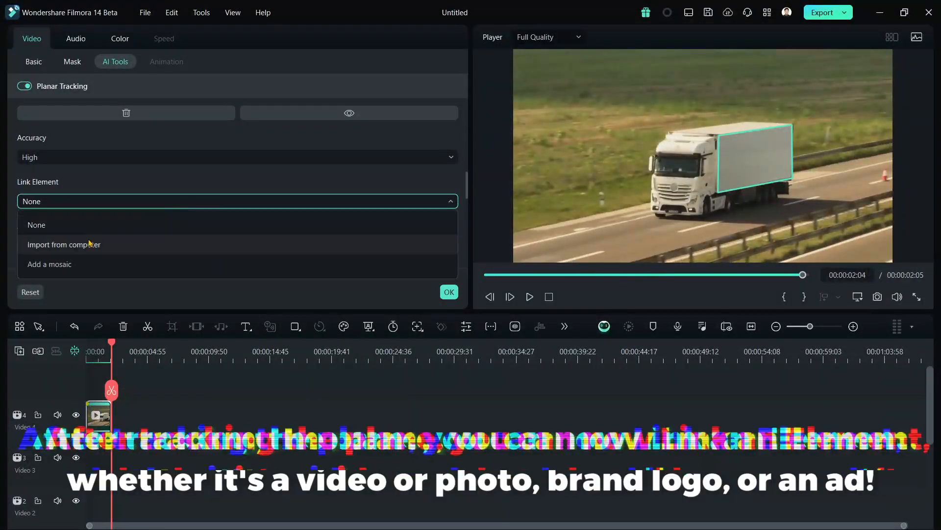
pyautogui.click(69, 251)
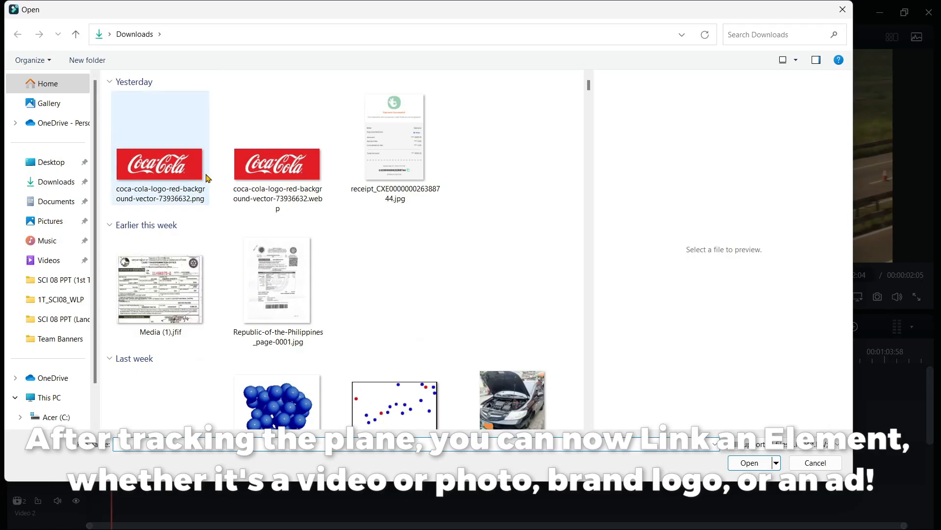
pyautogui.doubleClick(206, 178)
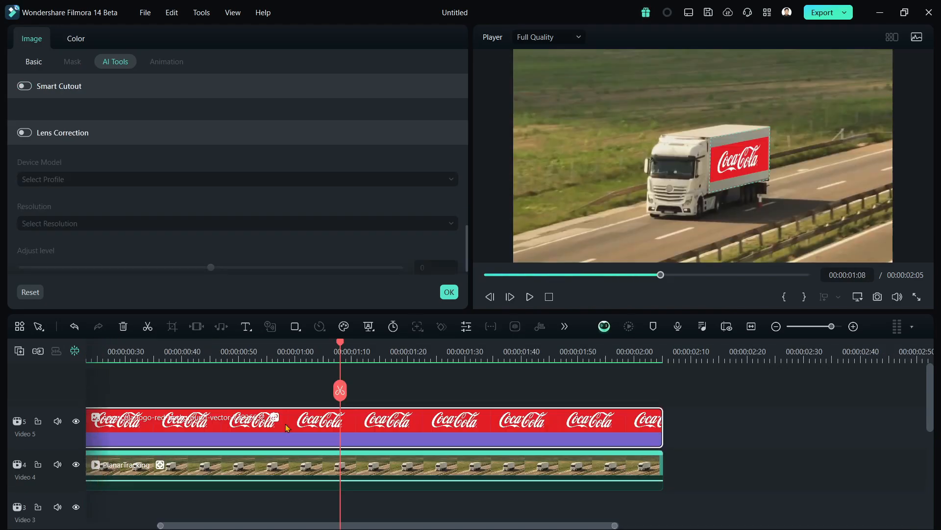
# Show the logo's basic transform settings and play the tracked clip from the start.
pyautogui.click(34, 61)
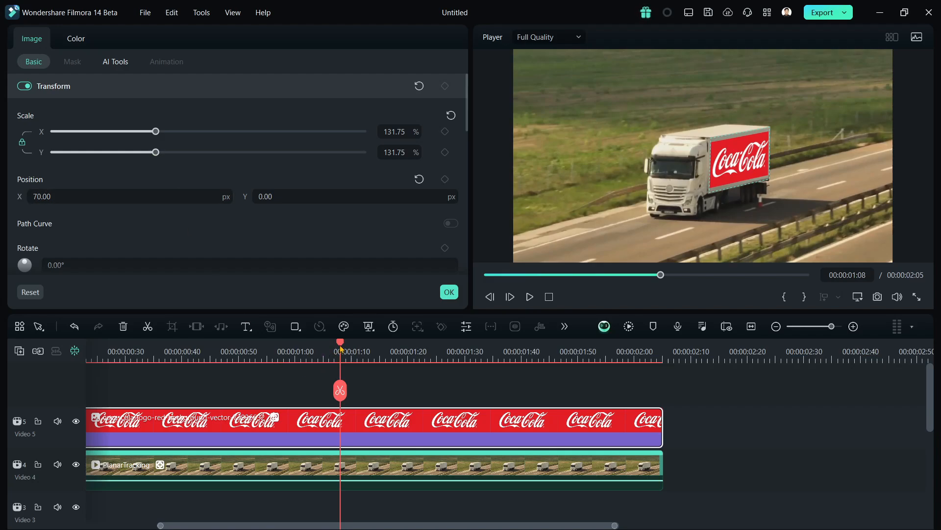
pyautogui.moveTo(342, 348); pyautogui.dragTo(2, 320)
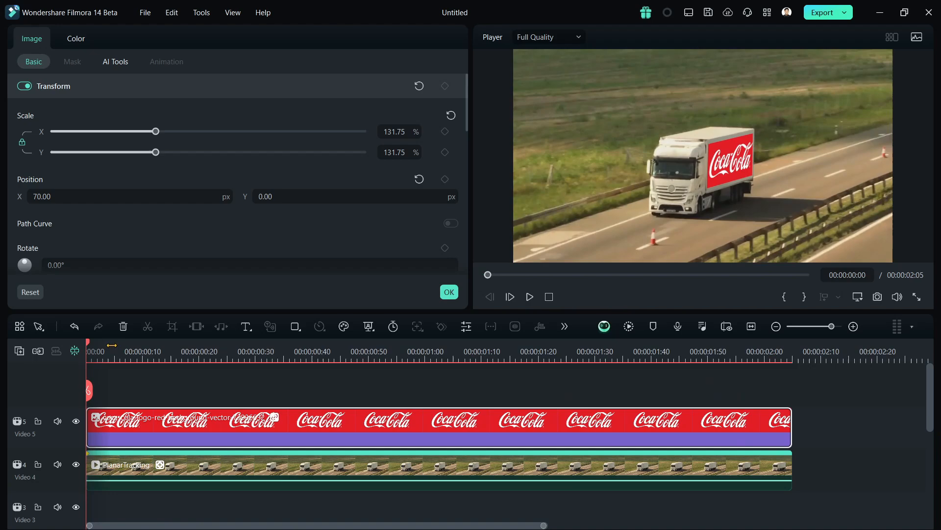
pyautogui.press('space')
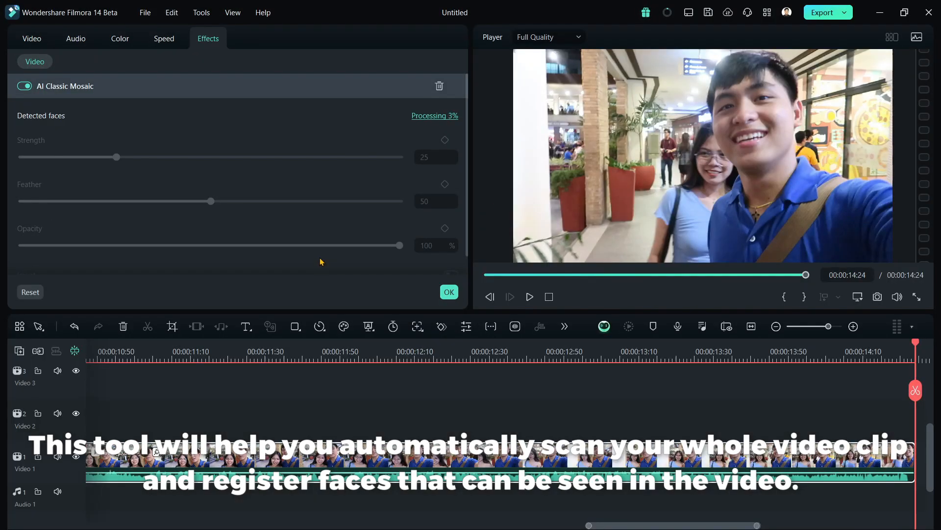
# Detect the faces for the AI Classic Mosaic effect, toggle the mosaic of the third detected face, and confirm the effect.
pyautogui.click(425, 118)
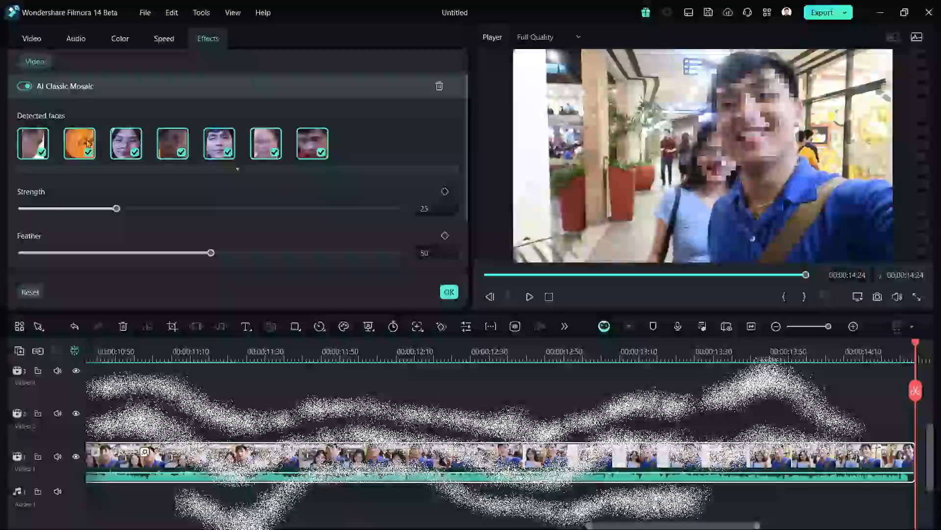
pyautogui.click(131, 147)
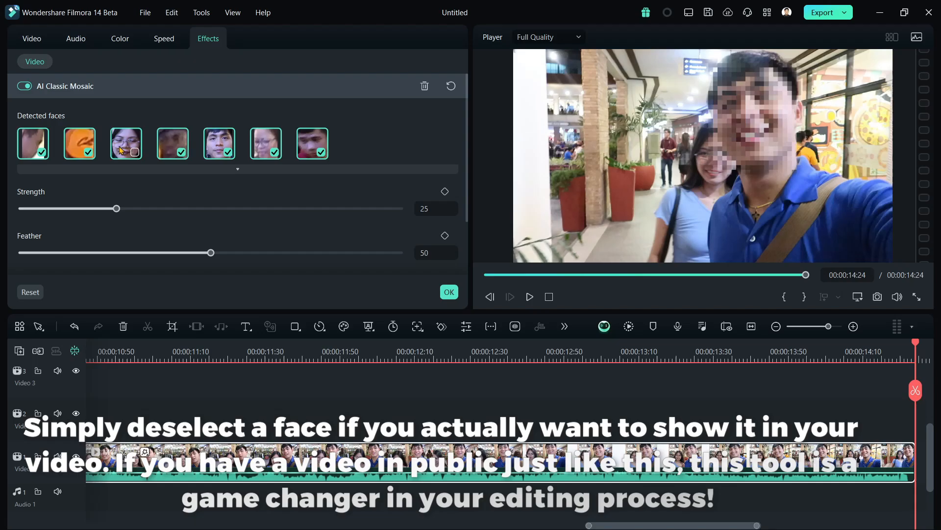
pyautogui.click(449, 292)
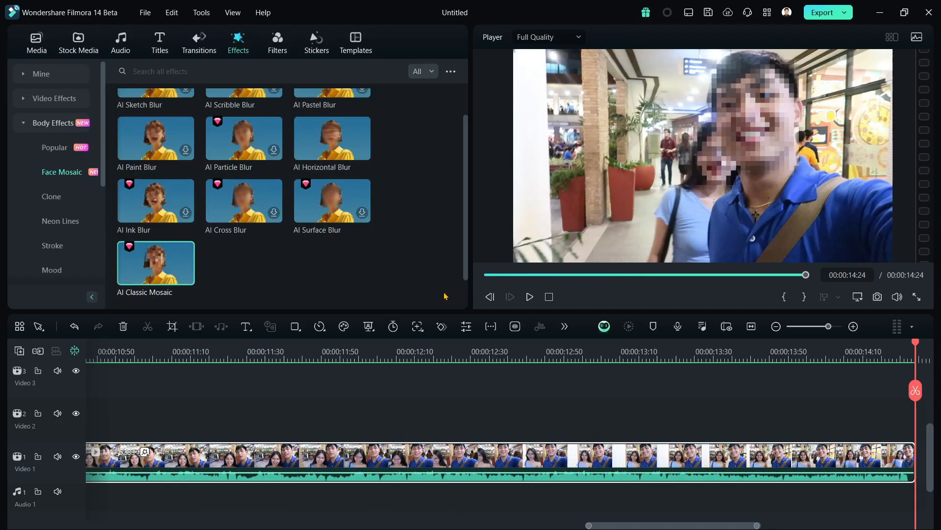
# Play the mosaic clip and examine the pixelated faces of the bystanders on the stairs at 00:00:00:30.
pyautogui.press('space')
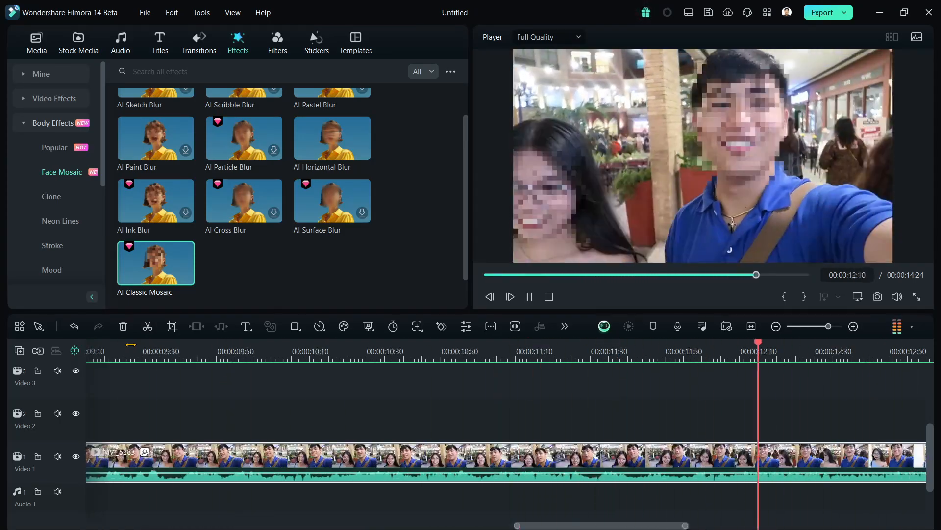
pyautogui.press('space')
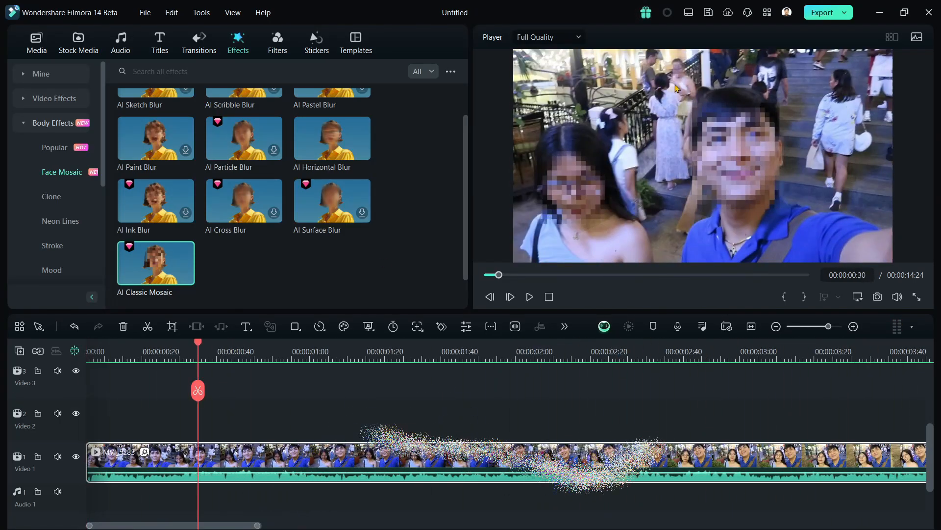
pyautogui.scroll(5, 676, 135)
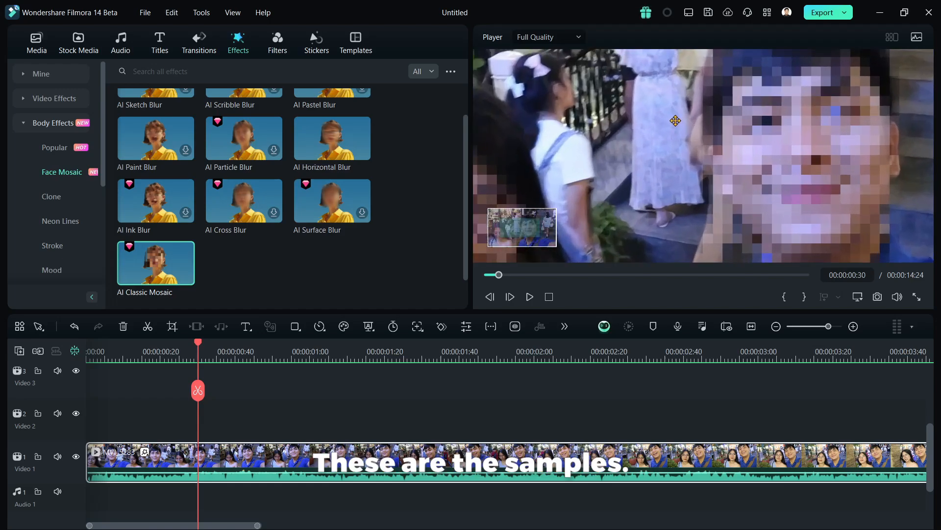
pyautogui.moveTo(676, 116); pyautogui.dragTo(674, 279)
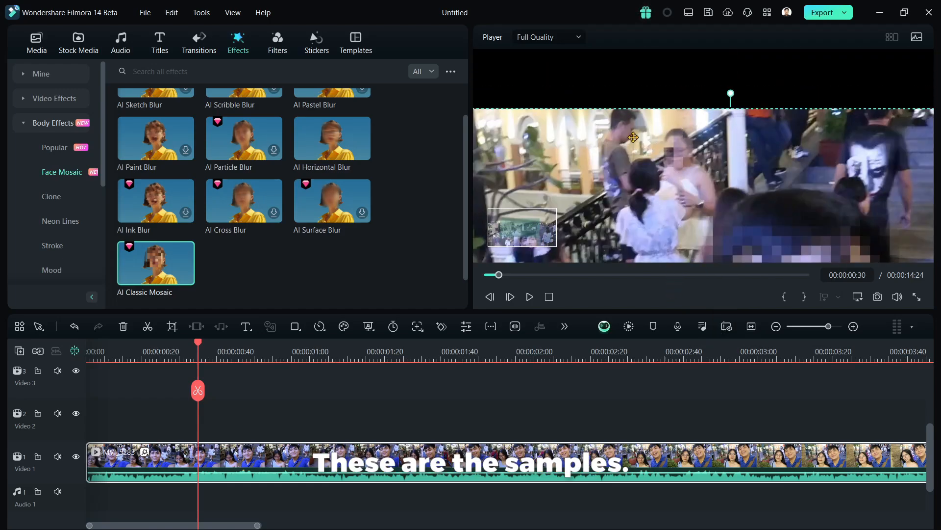
pyautogui.scroll(-6, 663, 168)
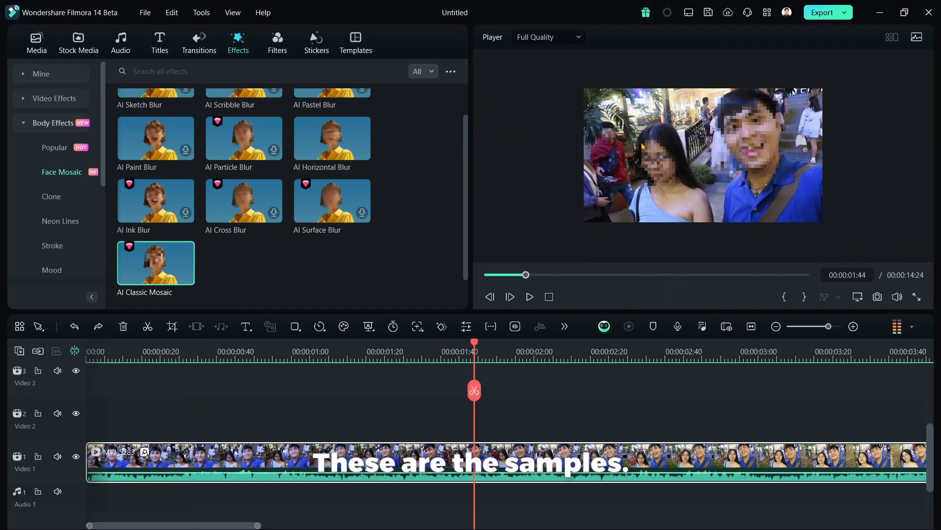
# Examine the pixelated face of the bystander in red at 00:00:01:44 up close, undoing the shift of the clip.
pyautogui.scroll(5, 630, 149)
pyautogui.scroll(4, 546, 146)
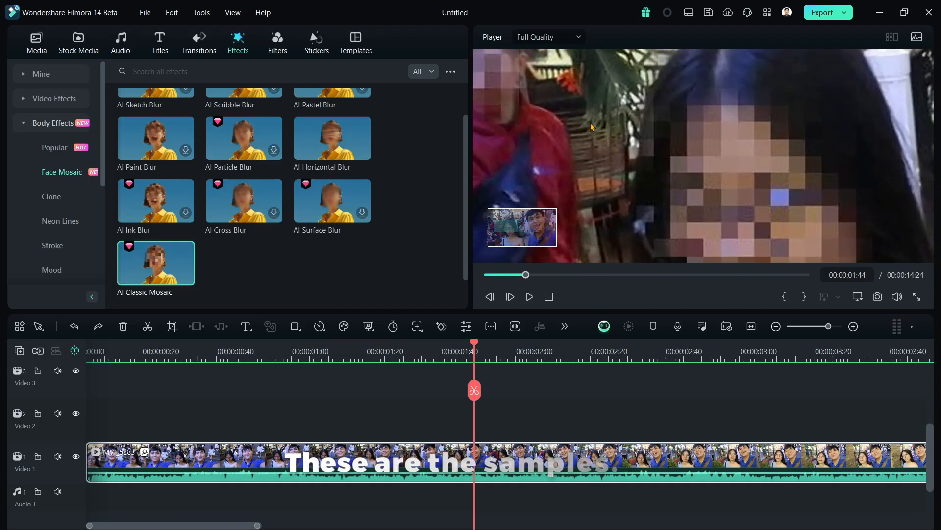
pyautogui.moveTo(590, 139); pyautogui.dragTo(690, 180)
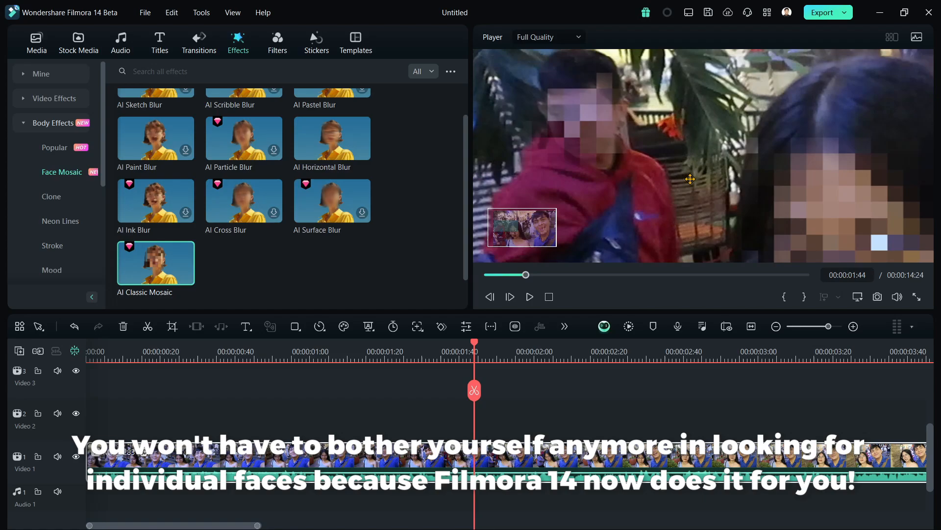
pyautogui.hotkey('ctrl', 'z')
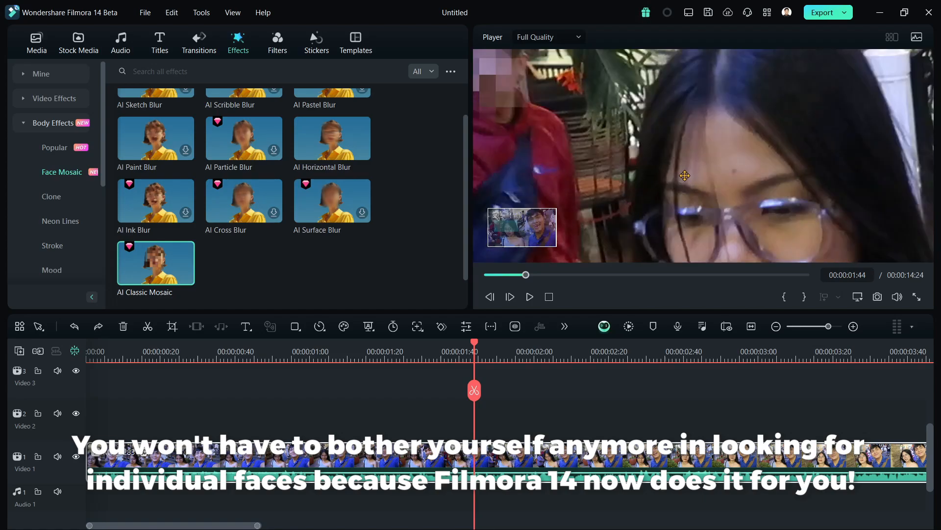
# Examine the pixelated faces across the whole frame at 00:00:01:44 and open the mosaic clip's effect settings.
pyautogui.scroll(-10, 695, 198)
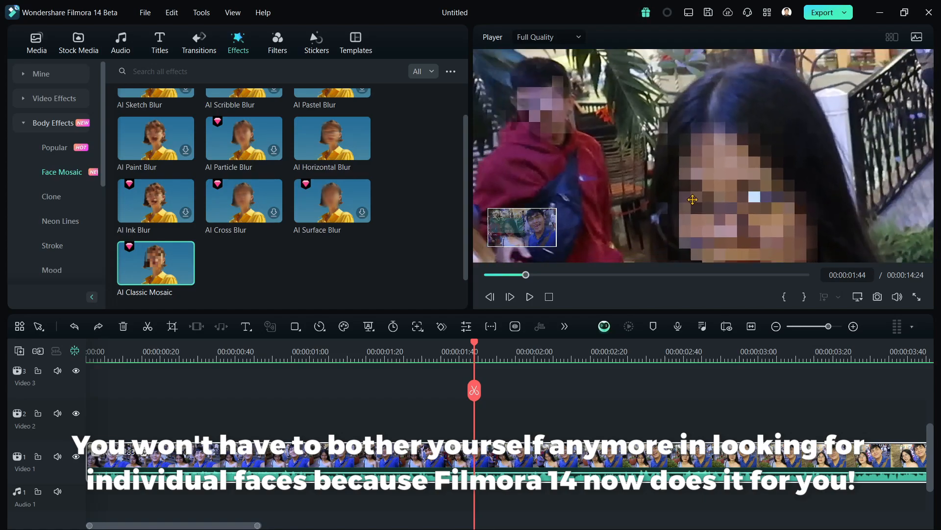
pyautogui.scroll(-4, 693, 203)
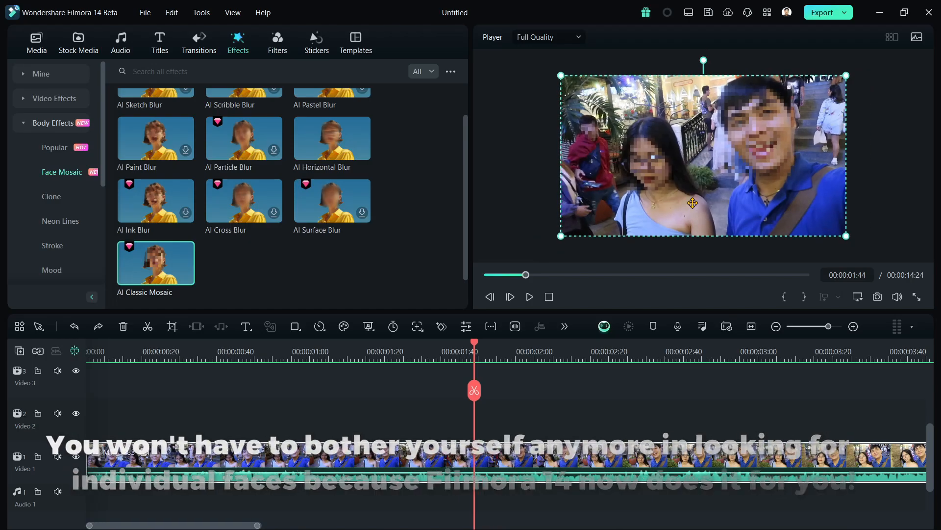
pyautogui.scroll(2, 693, 203)
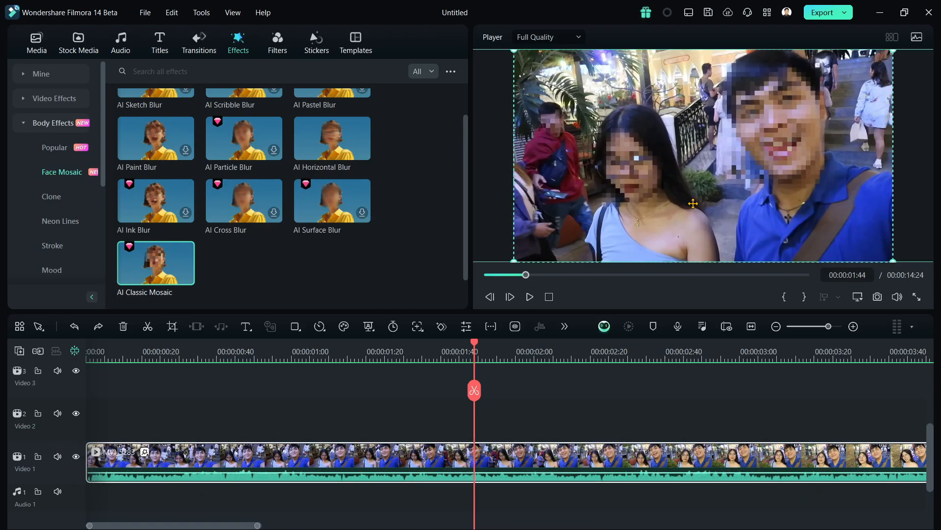
pyautogui.doubleClick(474, 461)
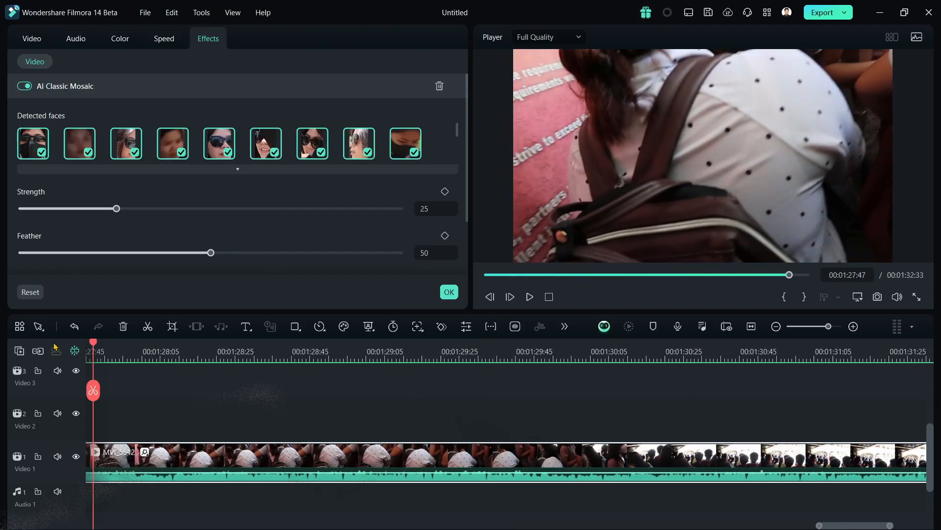
# Fit the second mosaic clip to the timeline, expand its full list of detected faces, and play the clip.
pyautogui.click(725, 327)
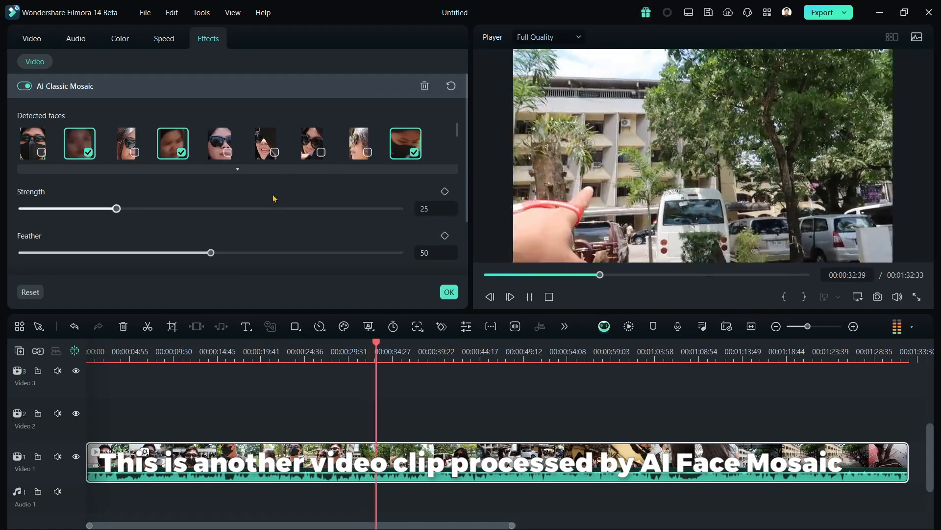
pyautogui.click(238, 168)
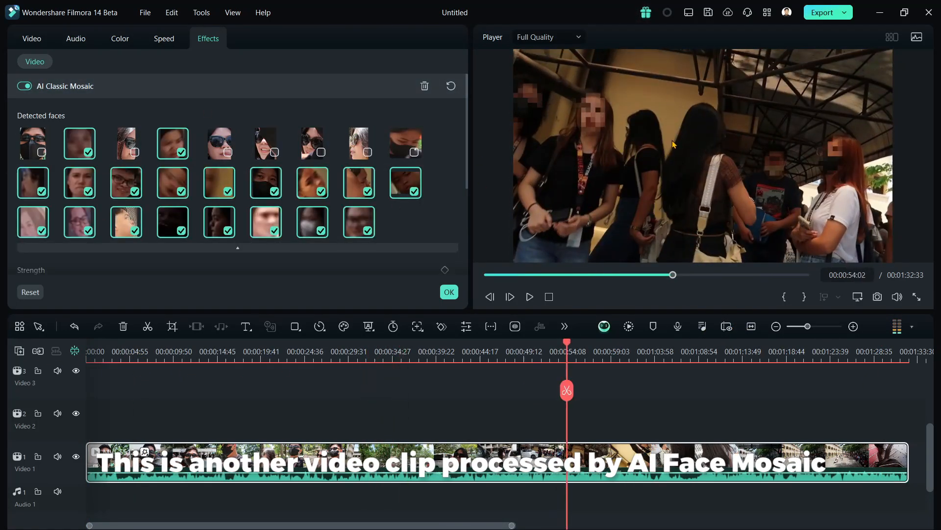
pyautogui.press('space')
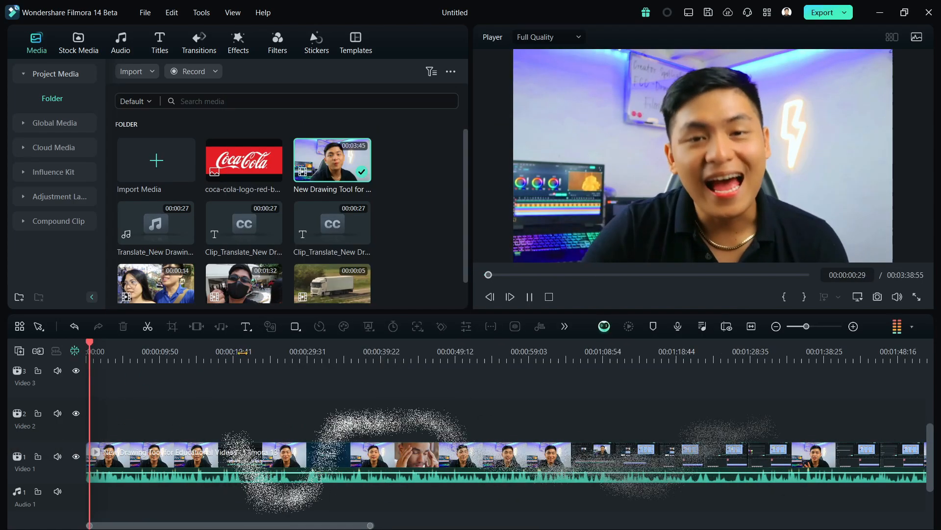
# Open AI Translation for the presenter's clip, with Translate voice and caption as the translation type.
pyautogui.click(248, 351)
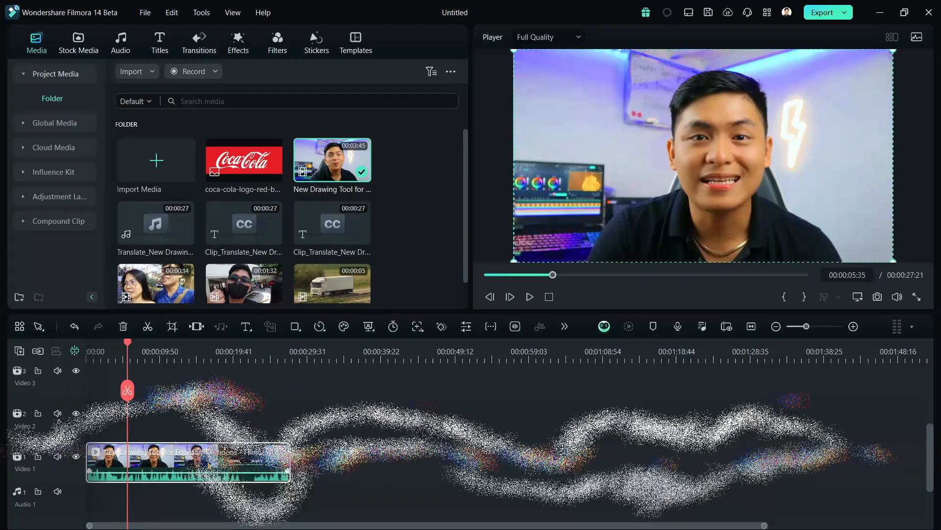
pyautogui.rightClick(209, 459)
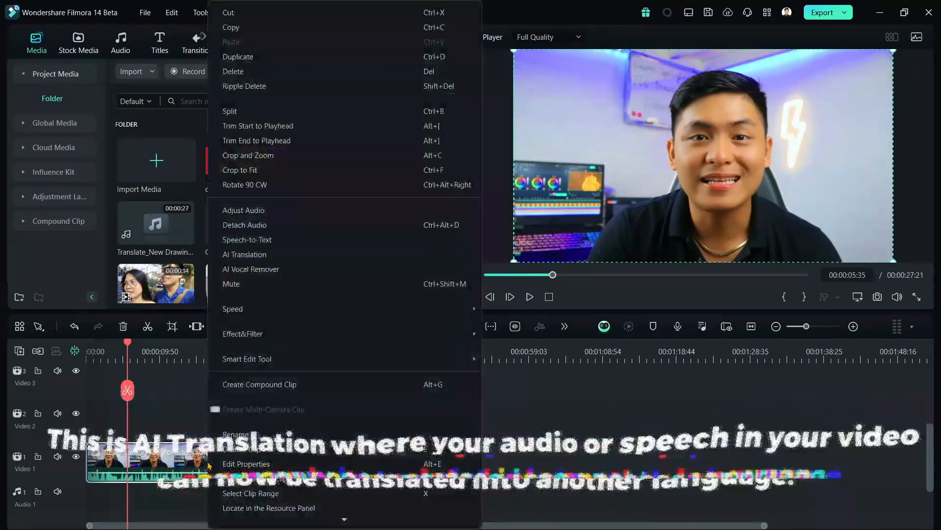
pyautogui.click(244, 254)
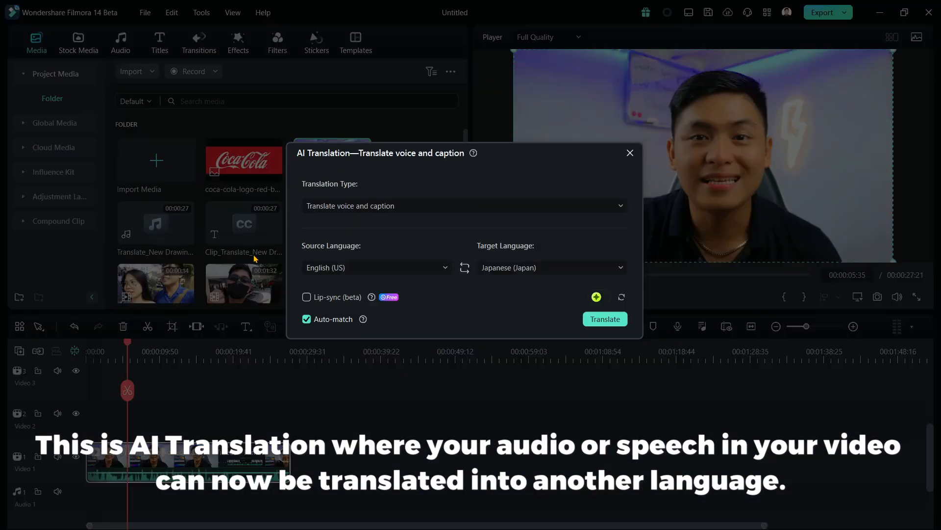
pyautogui.click(388, 206)
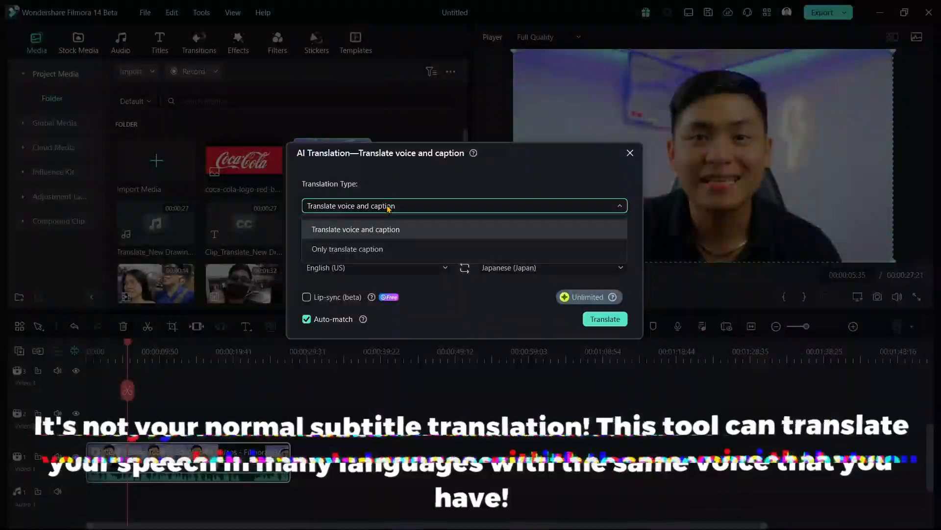
pyautogui.click(388, 206)
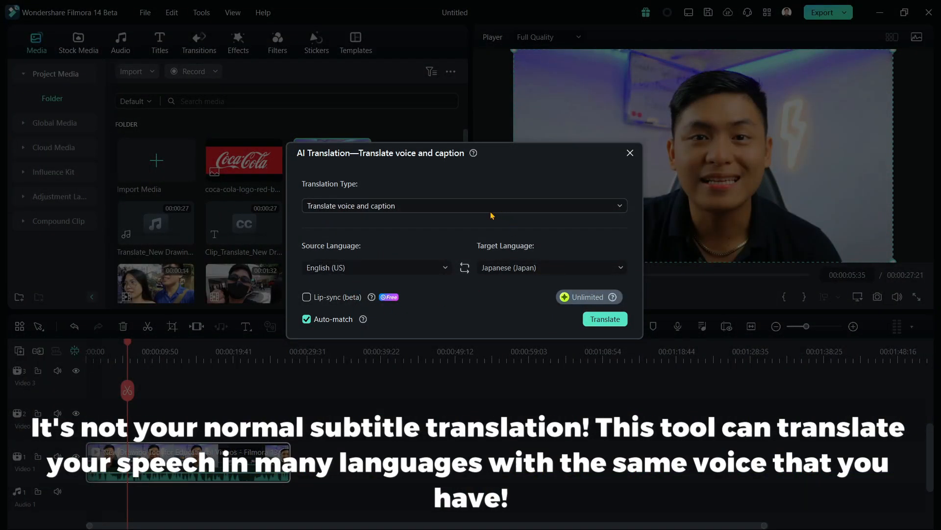
# Translate the clip's voice and captions from English (US) to Japanese (Japan) and play the translated clip from the start.
pyautogui.click(407, 268)
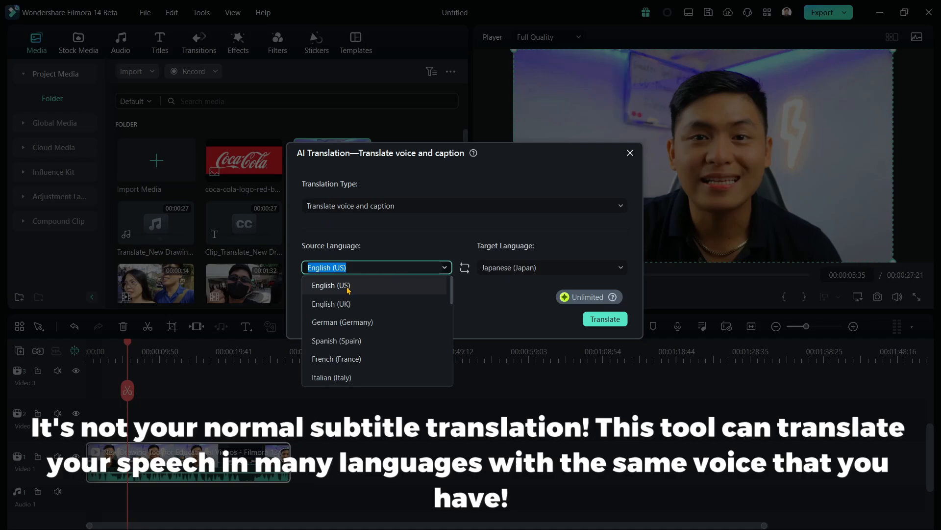
pyautogui.click(374, 286)
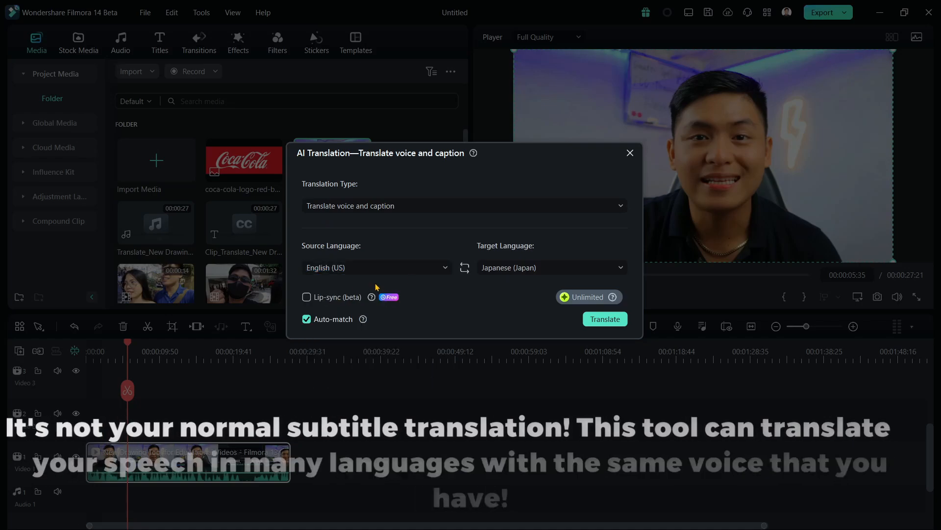
pyautogui.click(507, 267)
pyautogui.click(524, 382)
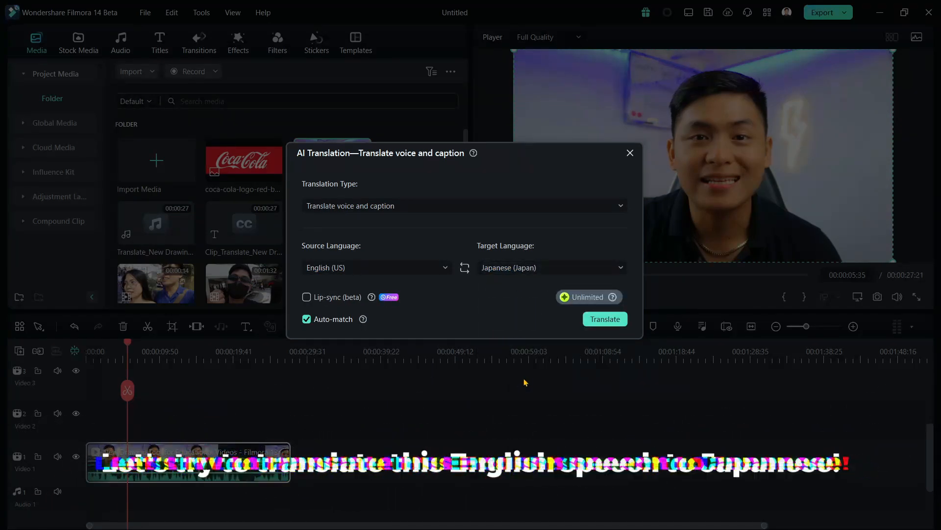
pyautogui.click(604, 319)
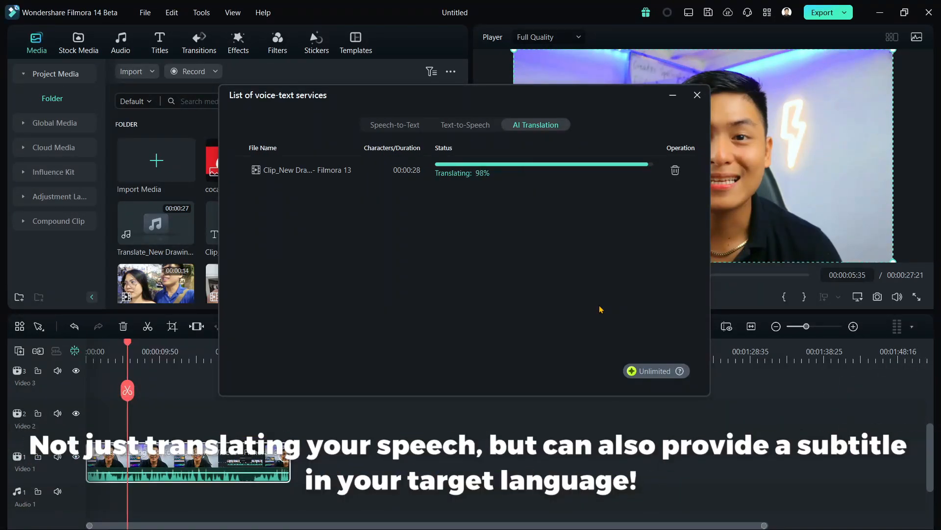
pyautogui.press('space')
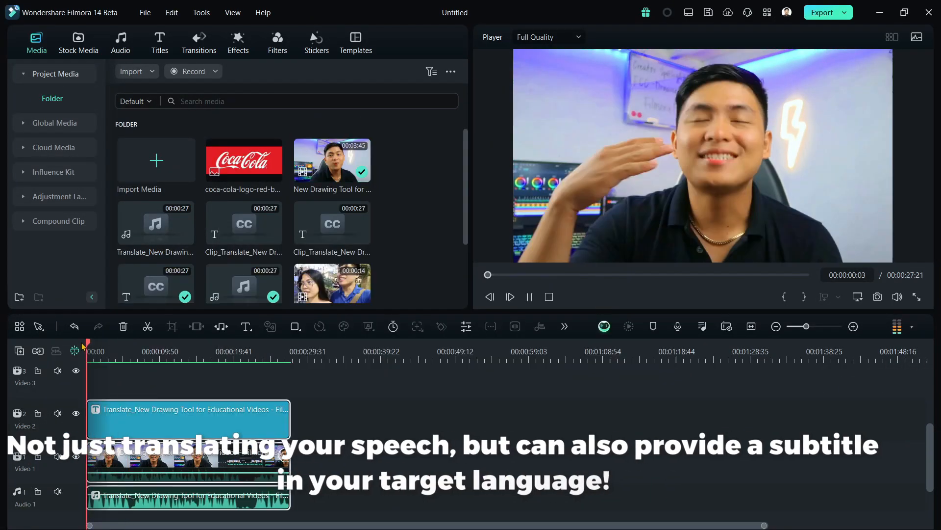